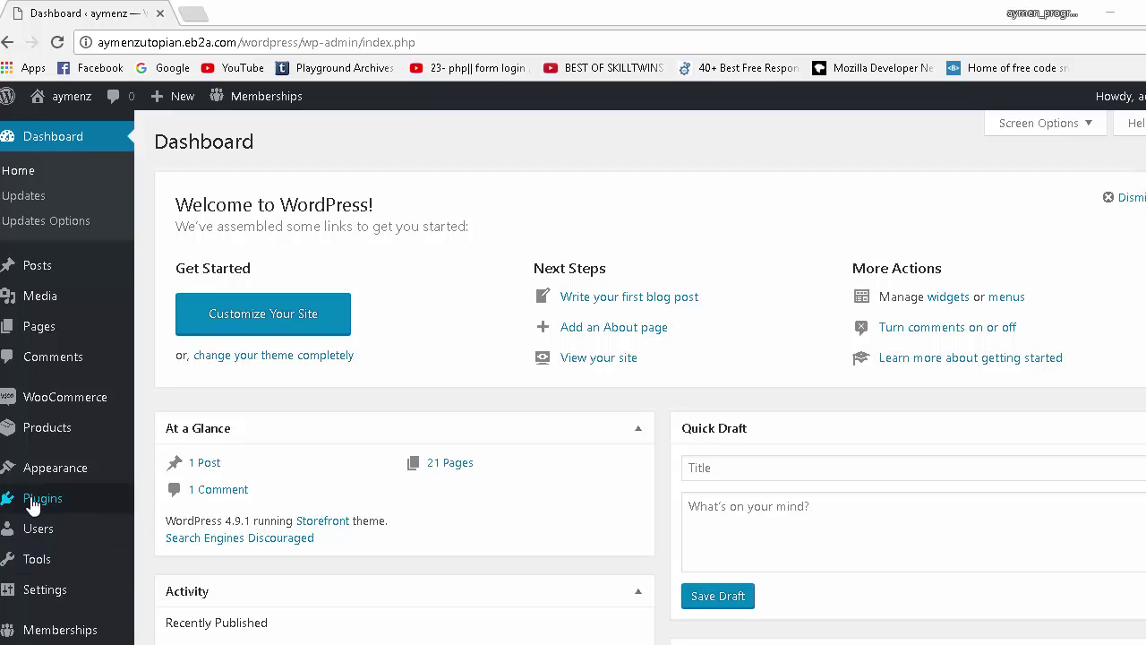
Search the plugins available to add for "awesome flickr".
{"action": "mouse_move", "coordinate": [34, 506]}
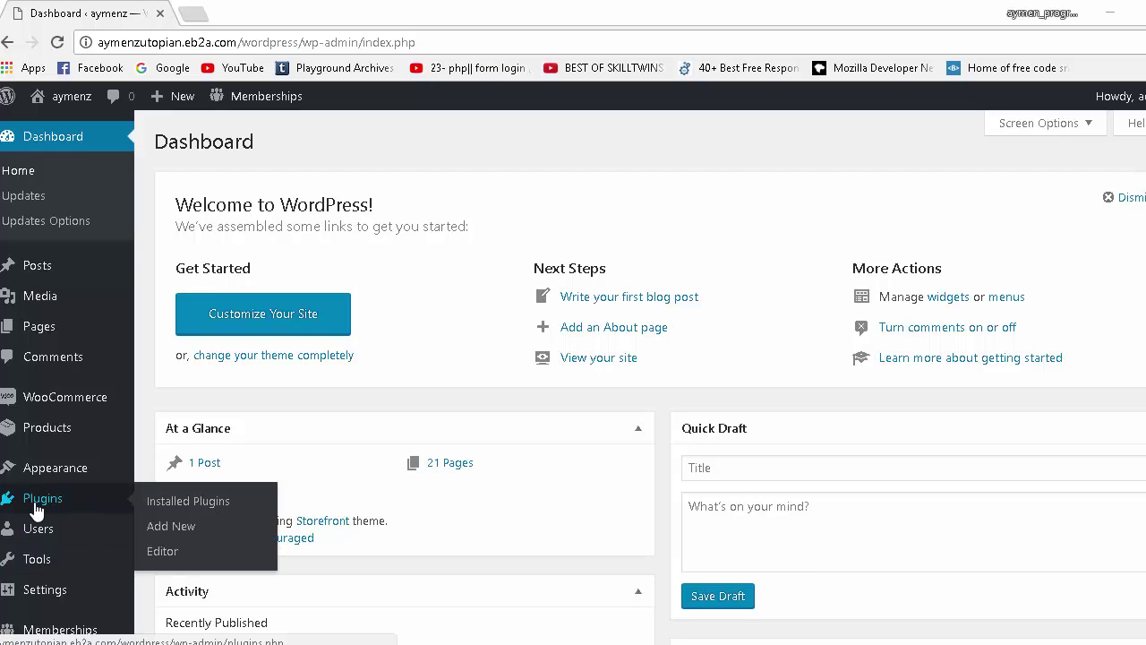
{"action": "left_click", "coordinate": [179, 530]}
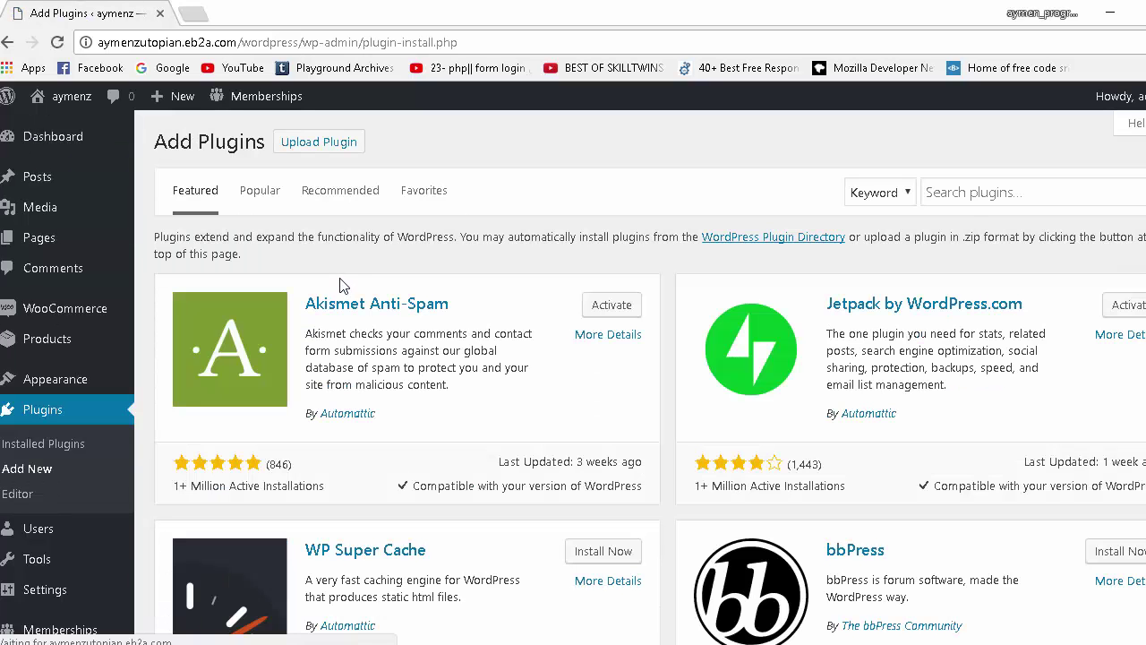
{"action": "left_click", "coordinate": [1054, 197]}
{"action": "type", "text": "awso"}
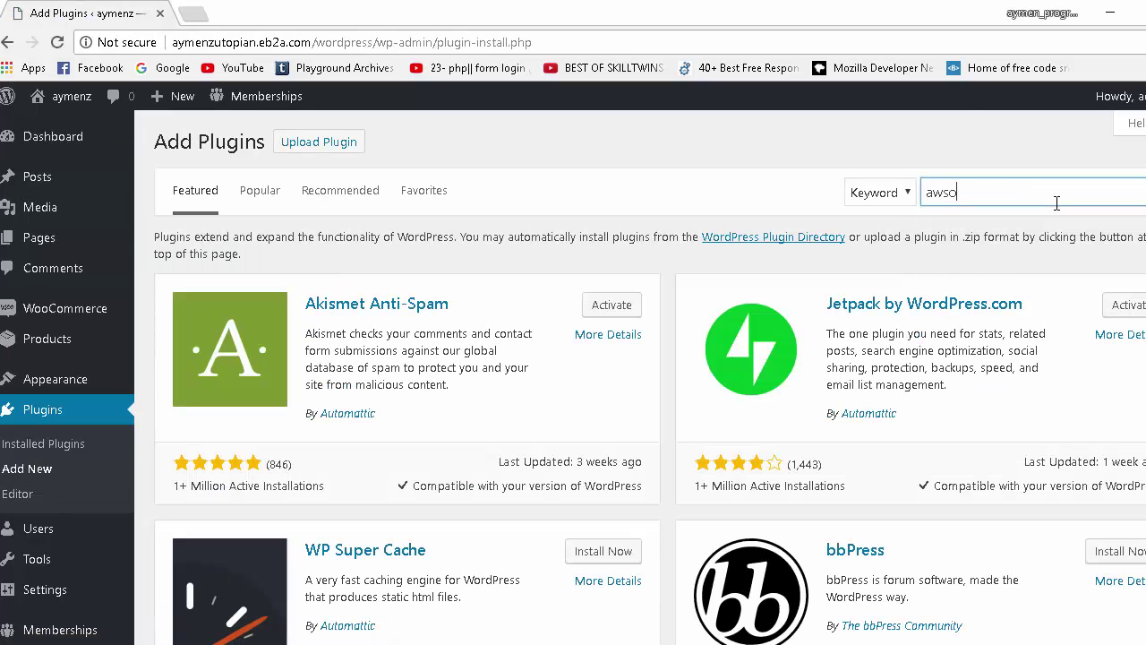
{"action": "type", "text": "me fli"}
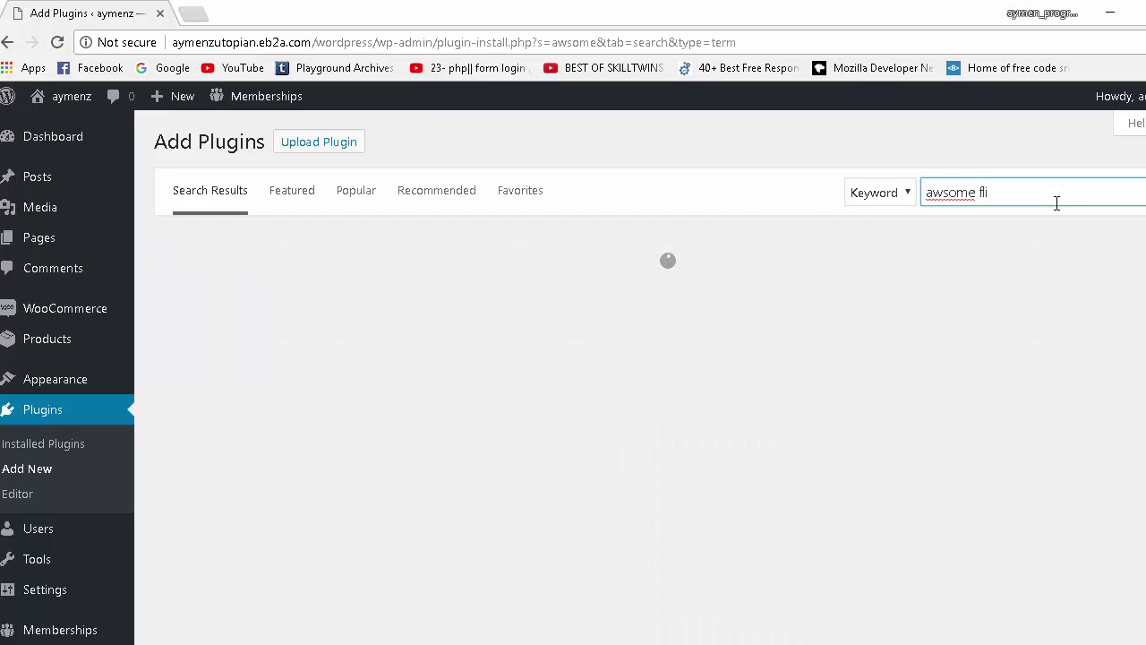
{"action": "key", "text": "BackSpace"}
{"action": "key", "text": "BackSpace"}
{"action": "key", "text": "BackSpace"}
{"action": "key", "text": "BackSpace"}
{"action": "key", "text": "BackSpace"}
{"action": "key", "text": "BackSpace"}
{"action": "key", "text": "BackSpace"}
{"action": "key", "text": "BackSpace"}
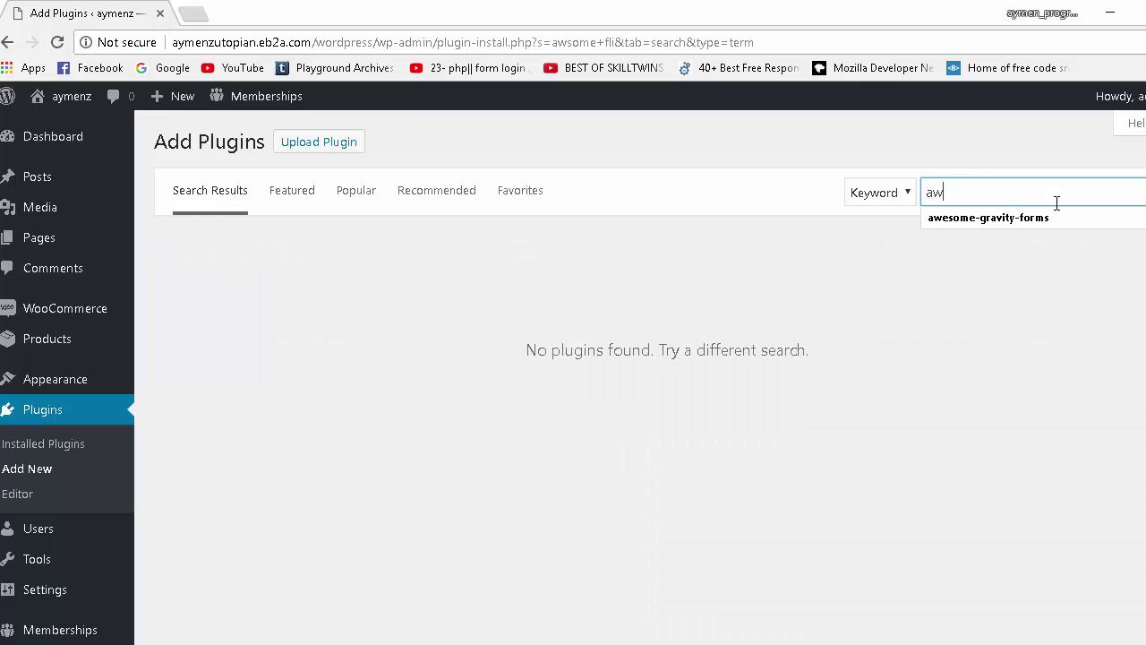
{"action": "type", "text": "es"}
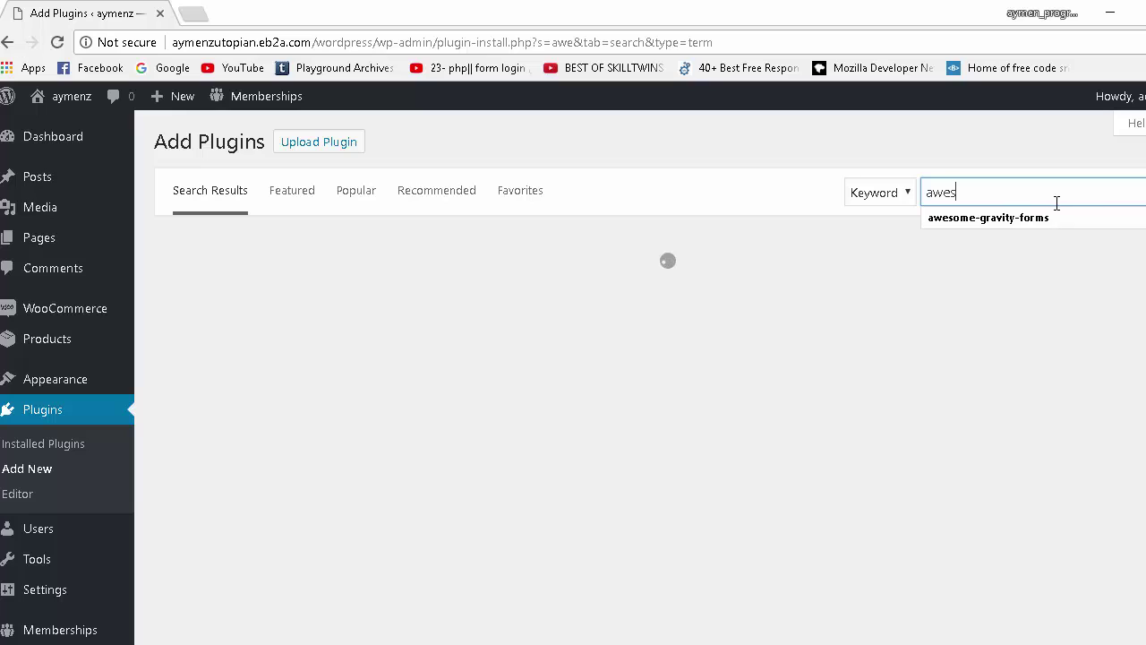
{"action": "type", "text": "ome flic"}
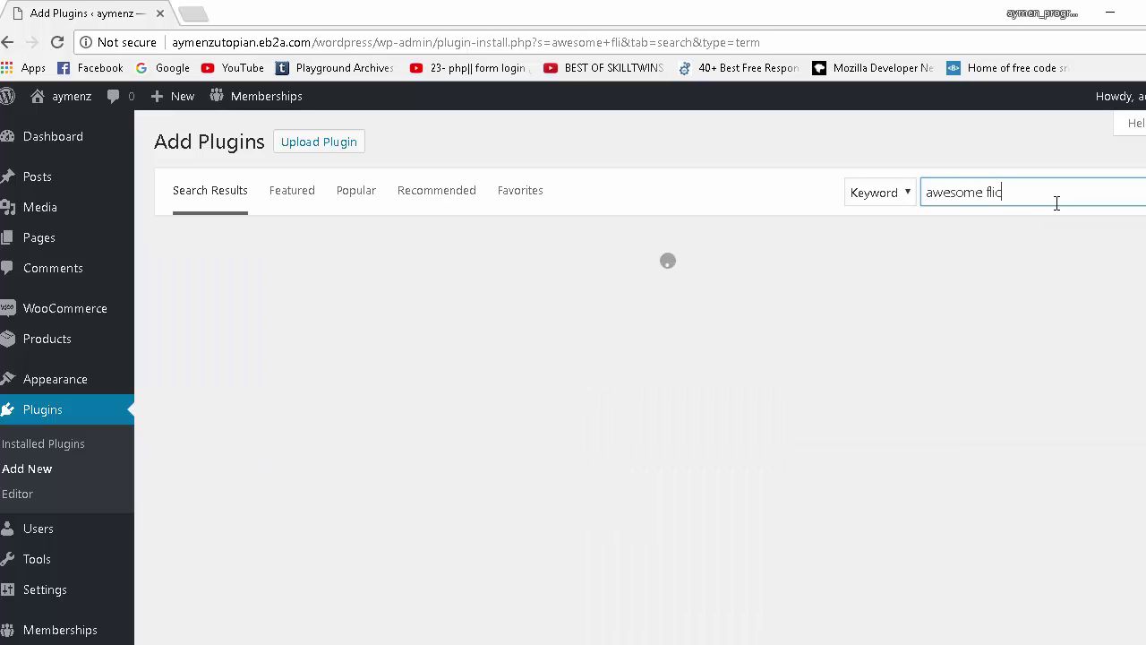
{"action": "type", "text": "kr"}
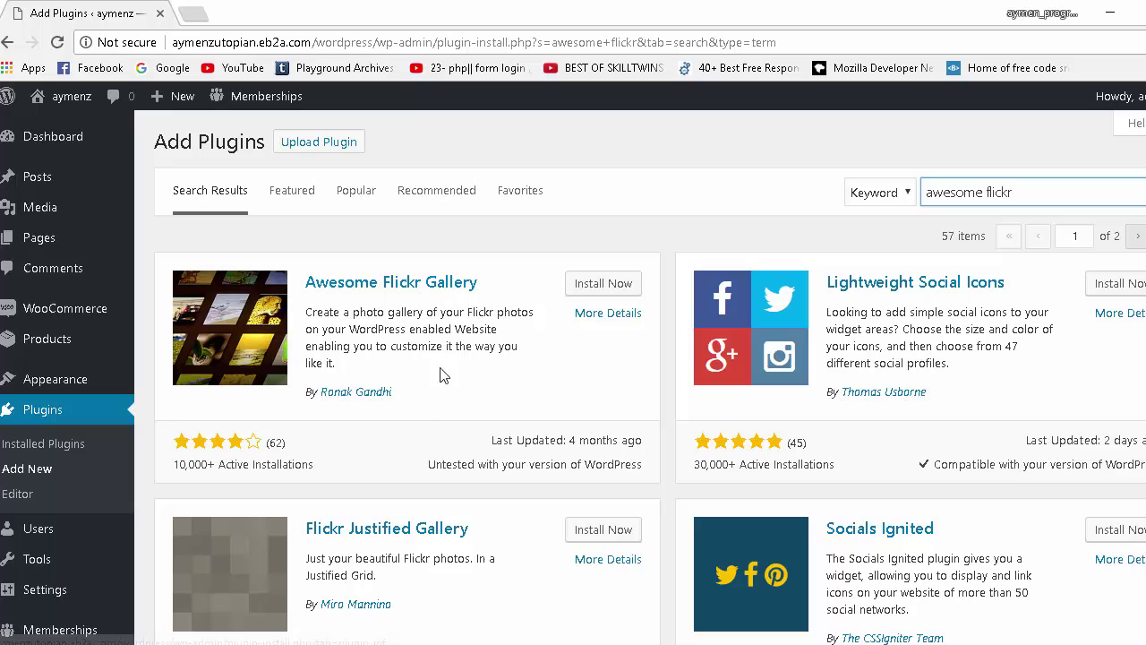
Install the Awesome Flickr Gallery plugin and activate it.
{"action": "left_click", "coordinate": [596, 293]}
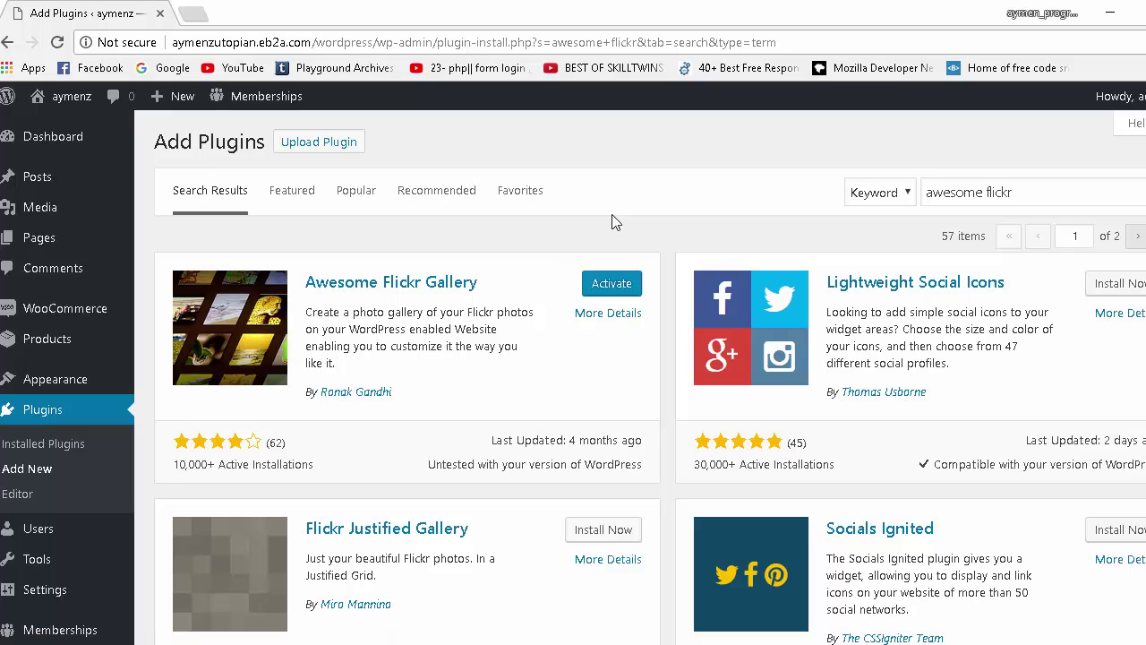
{"action": "left_click", "coordinate": [625, 285]}
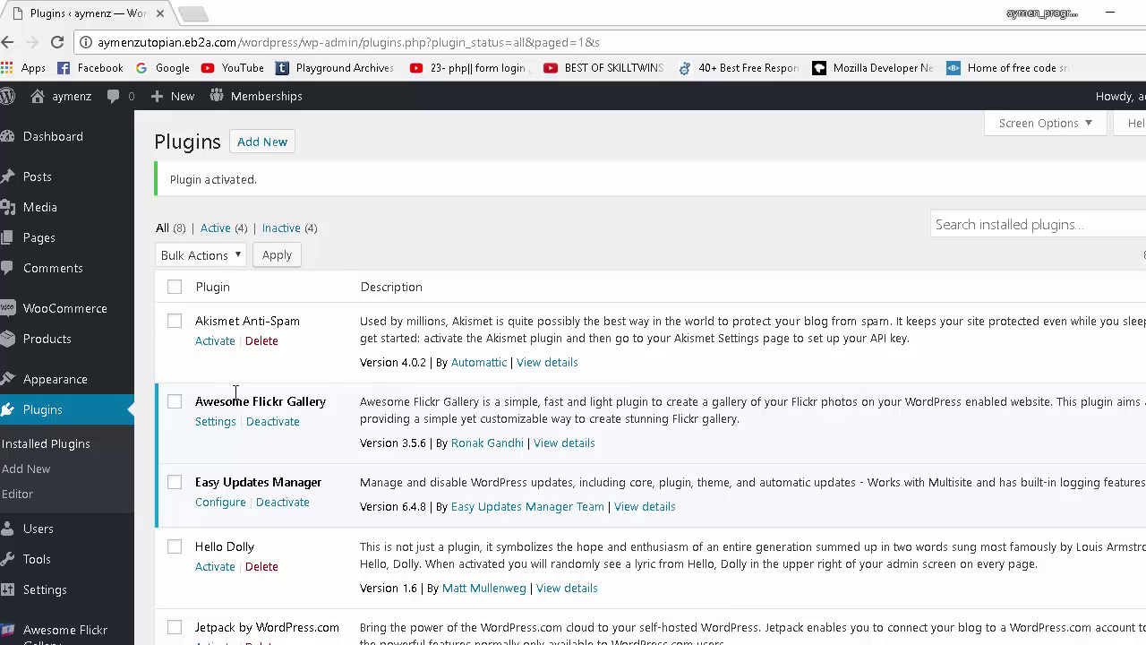
{"action": "left_click_drag", "start_coordinate": [195, 401], "coordinate": [343, 416]}
{"action": "left_click", "coordinate": [336, 415]}
Open the Default Settings page of the Awesome Flickr Gallery plugin.
{"action": "scroll", "coordinate": [215, 321], "scroll_direction": "down", "scroll_amount": 2}
{"action": "mouse_move", "coordinate": [54, 564]}
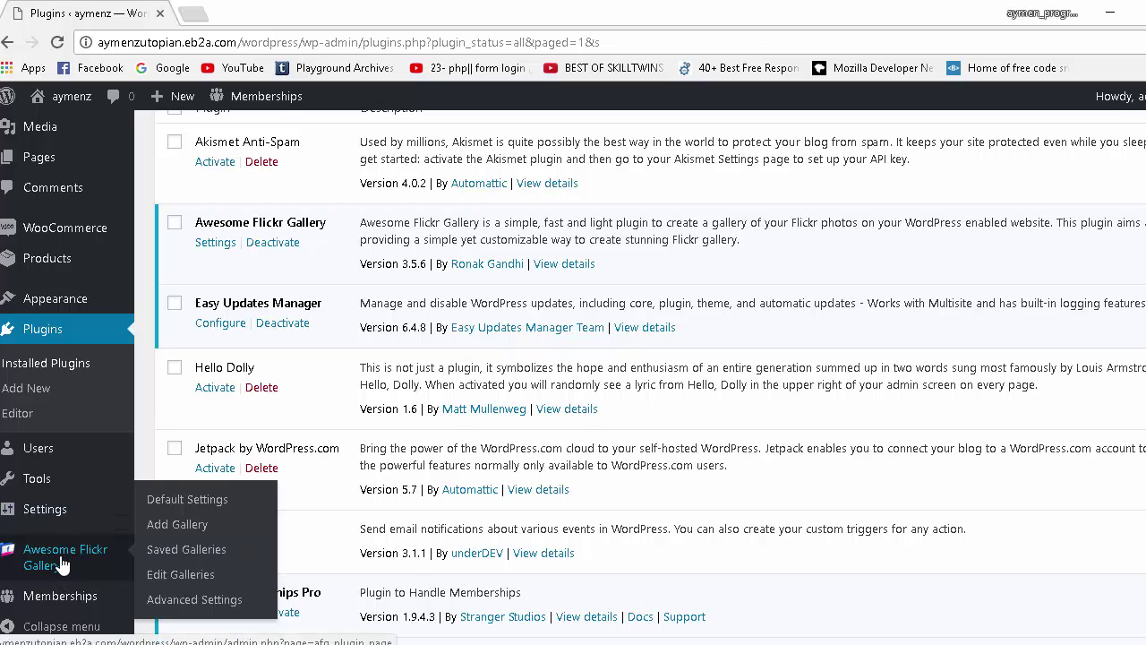
{"action": "left_click", "coordinate": [178, 503]}
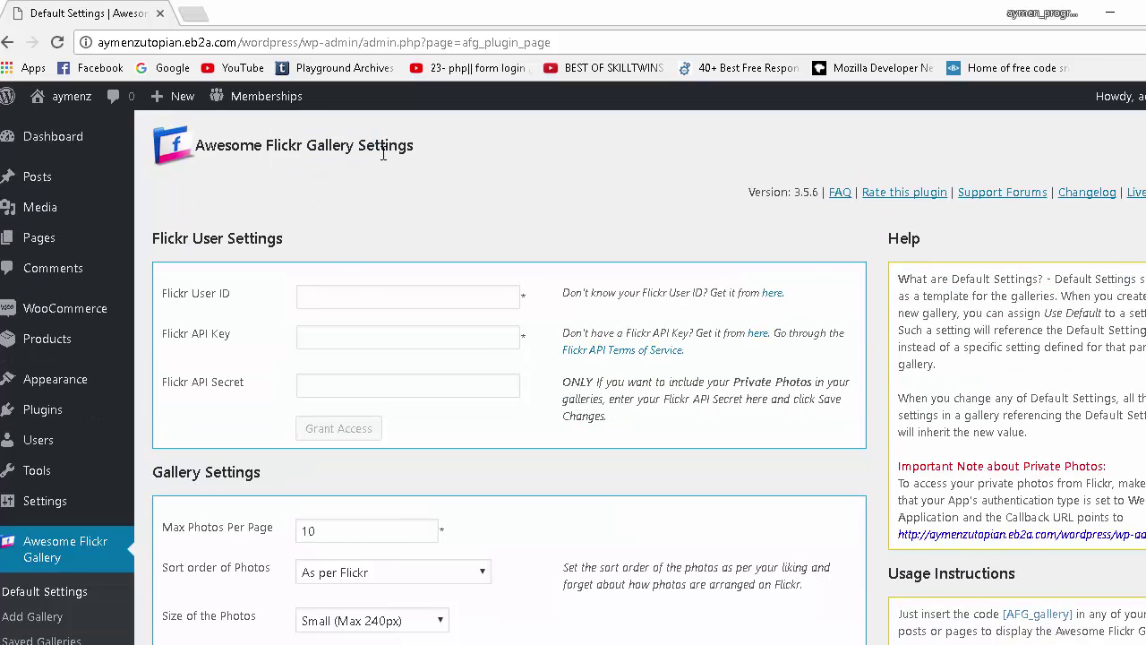
Examine the plugin version, the Flickr User Settings fields with their help notes, and the start of the Gallery Settings section.
{"action": "left_click_drag", "start_coordinate": [732, 200], "coordinate": [797, 205]}
{"action": "left_click", "coordinate": [792, 200]}
{"action": "left_click_drag", "start_coordinate": [156, 237], "coordinate": [289, 238]}
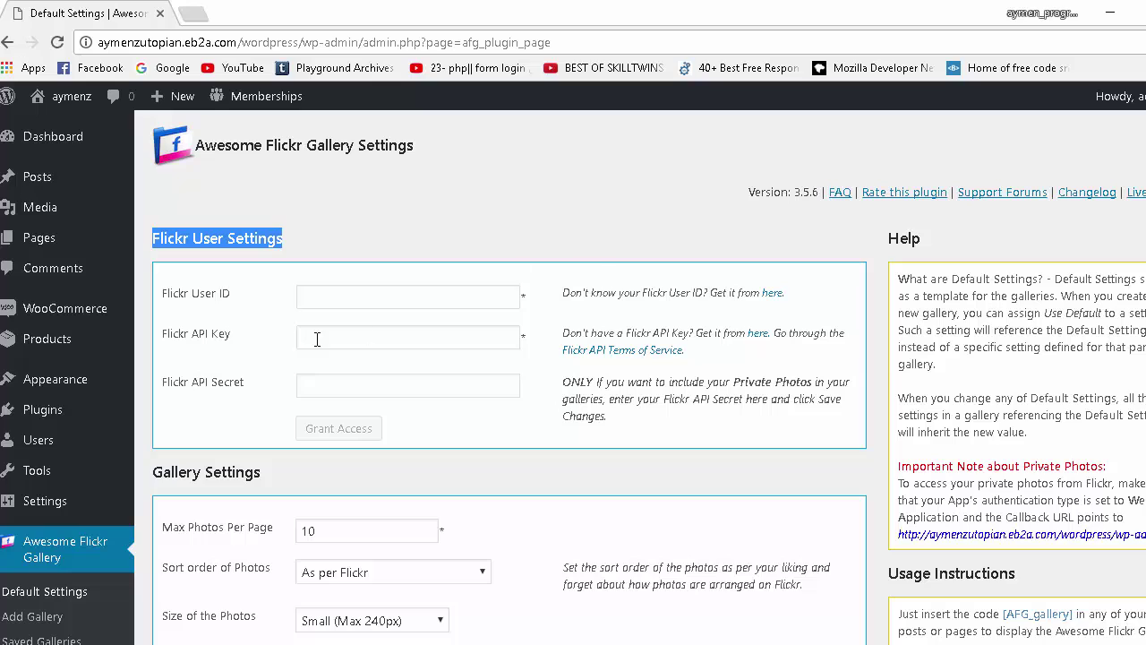
{"action": "double_click", "coordinate": [222, 294]}
{"action": "left_click_drag", "start_coordinate": [213, 334], "coordinate": [225, 335]}
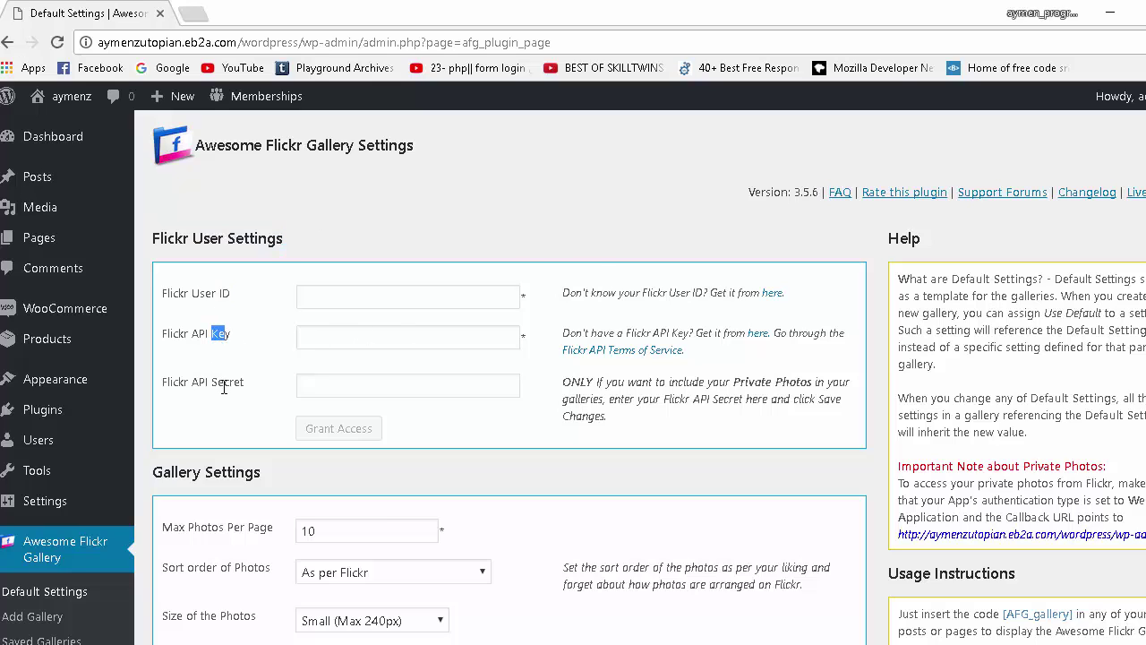
{"action": "left_click_drag", "start_coordinate": [225, 386], "coordinate": [231, 385]}
{"action": "double_click", "coordinate": [618, 293]}
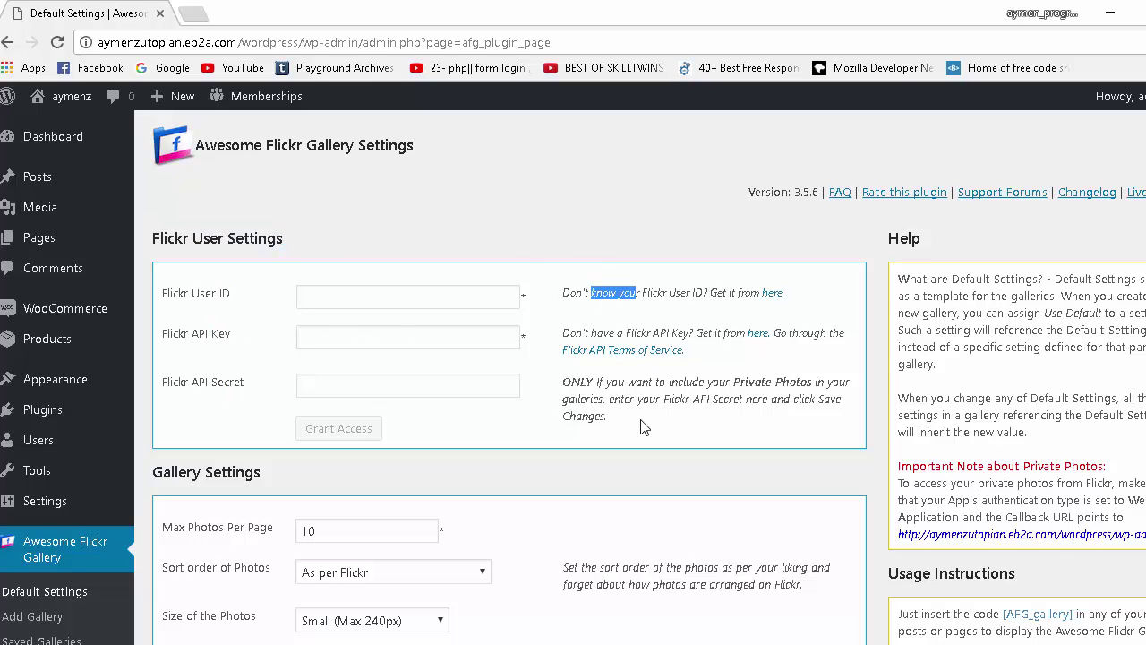
{"action": "double_click", "coordinate": [648, 401]}
{"action": "left_click_drag", "start_coordinate": [606, 383], "coordinate": [611, 383]}
{"action": "left_click", "coordinate": [464, 376]}
{"action": "scroll", "coordinate": [394, 279], "scroll_direction": "down", "scroll_amount": 3}
{"action": "left_click_drag", "start_coordinate": [262, 205], "coordinate": [185, 205]}
{"action": "left_click", "coordinate": [175, 203]}
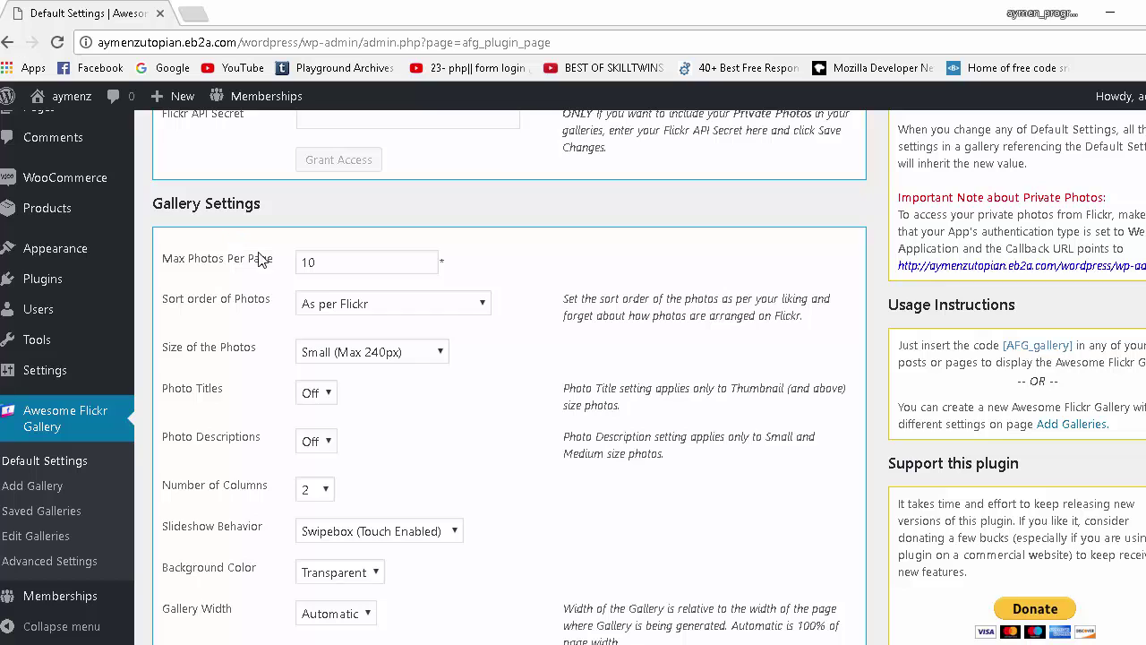
Try 58 as the Max Photos Per Page value and set it back to 10.
{"action": "scroll", "coordinate": [318, 269], "scroll_direction": "down", "scroll_amount": 1}
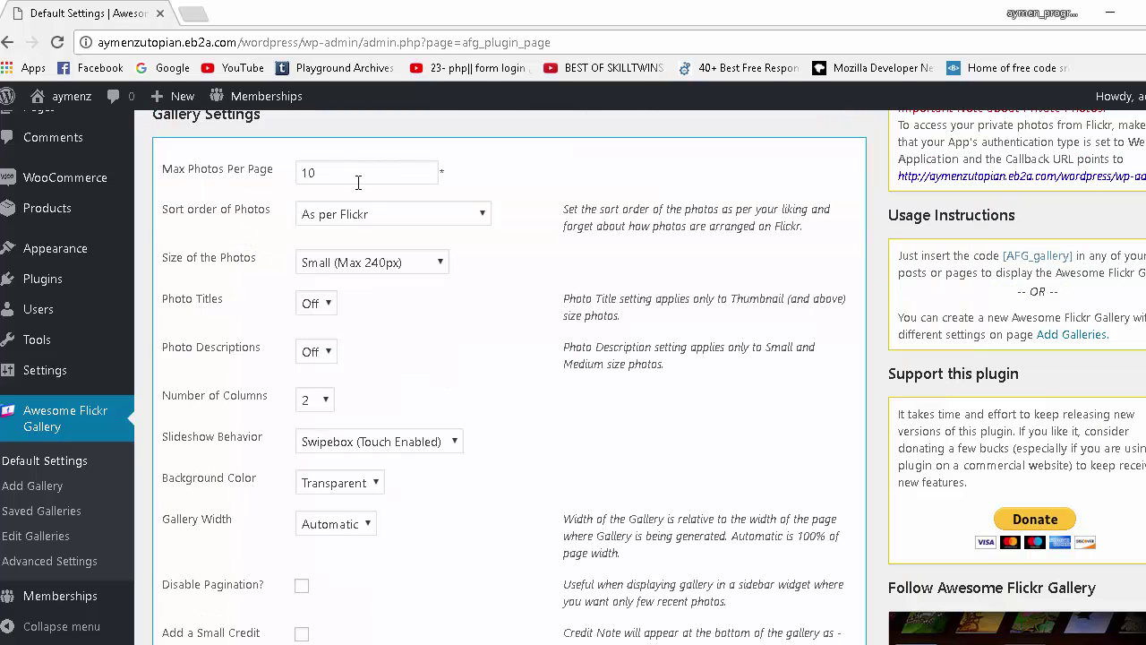
{"action": "left_click_drag", "start_coordinate": [436, 175], "coordinate": [458, 169]}
{"action": "key", "text": "BackSpace"}
{"action": "key", "text": "BackSpace"}
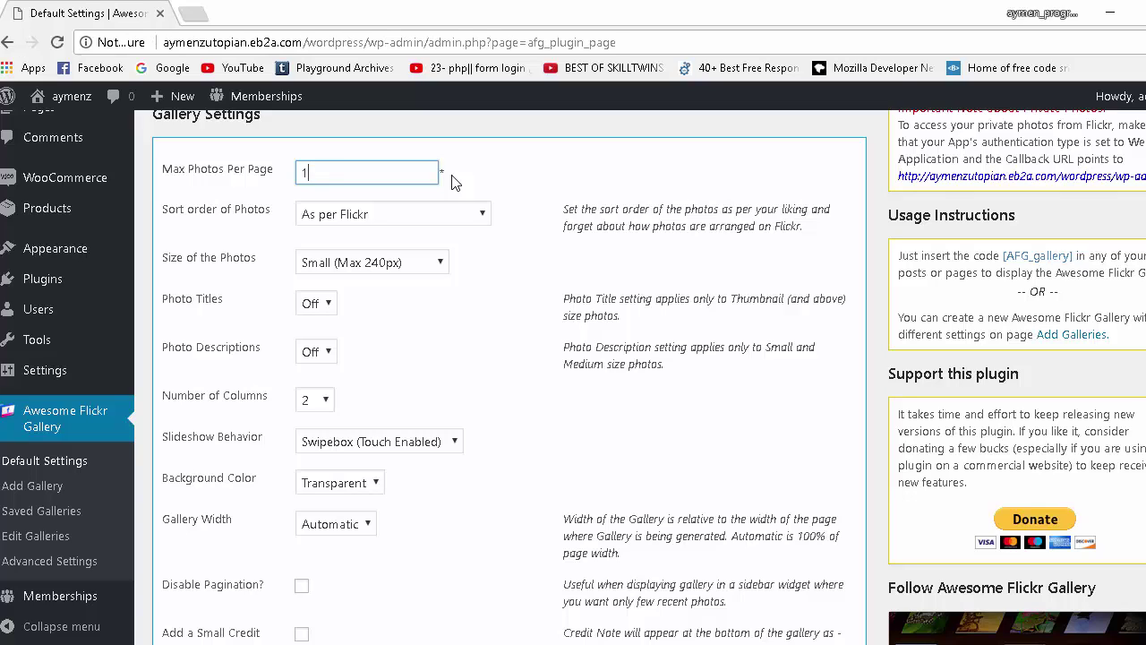
{"action": "type", "text": "58"}
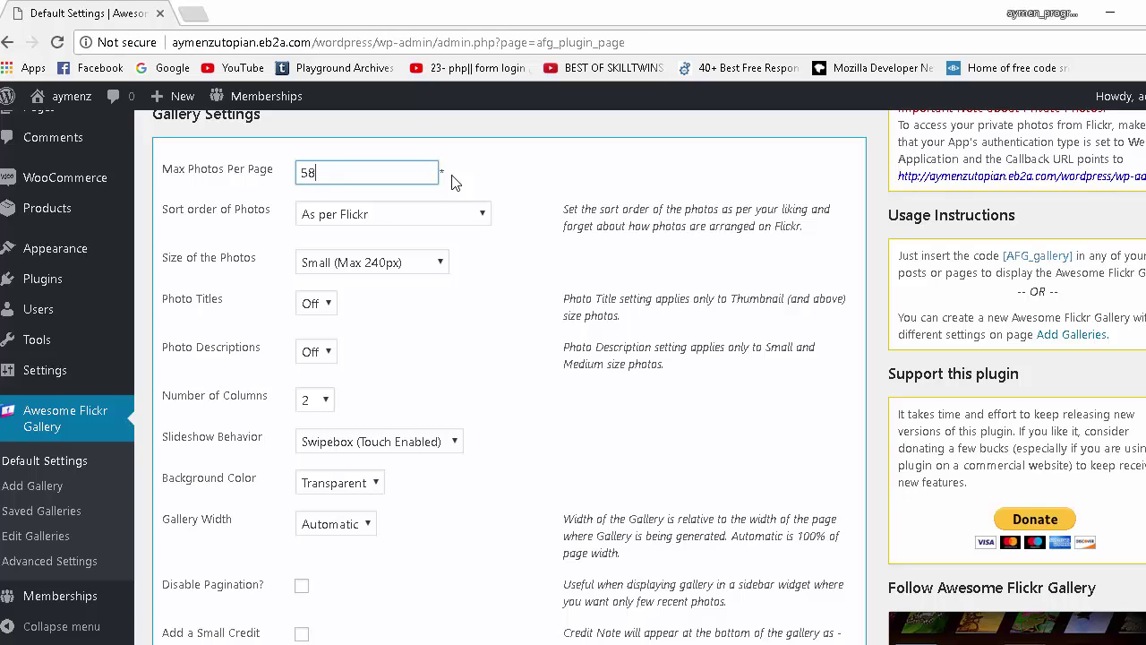
{"action": "key", "text": "BackSpace"}
{"action": "key", "text": "BackSpace"}
{"action": "type", "text": "10"}
Review the available sort order options for the gallery photos without choosing another one.
{"action": "left_click", "coordinate": [197, 210]}
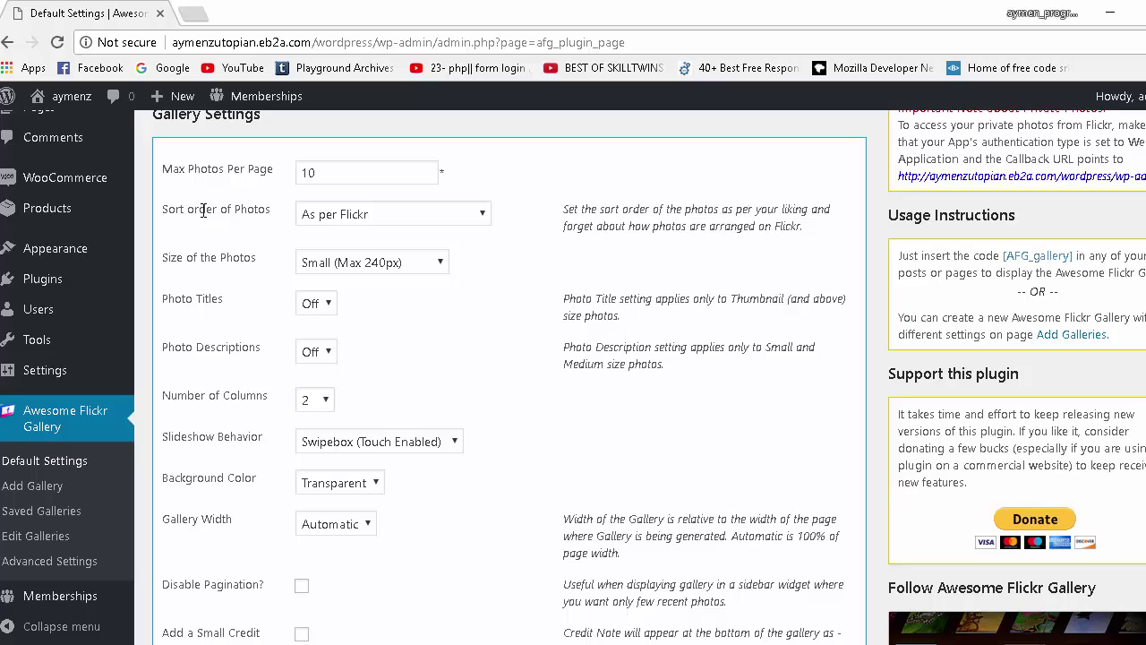
{"action": "left_click", "coordinate": [399, 219]}
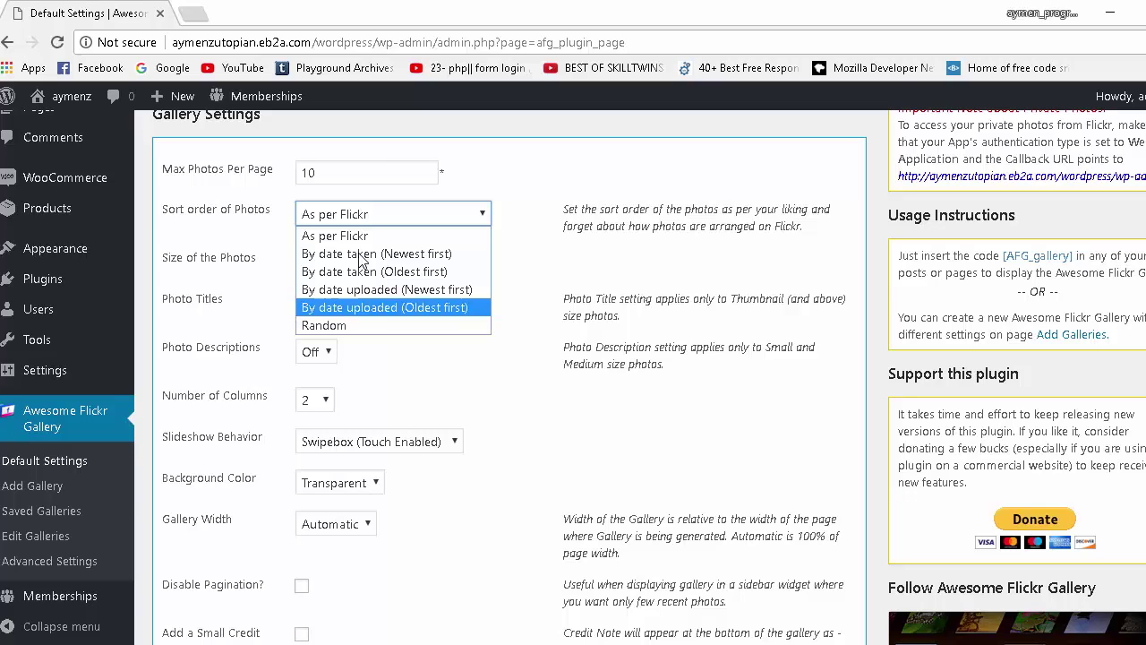
{"action": "left_click", "coordinate": [493, 173]}
Try the Custom option for the size of the photos and select its custom width value.
{"action": "left_click", "coordinate": [373, 270]}
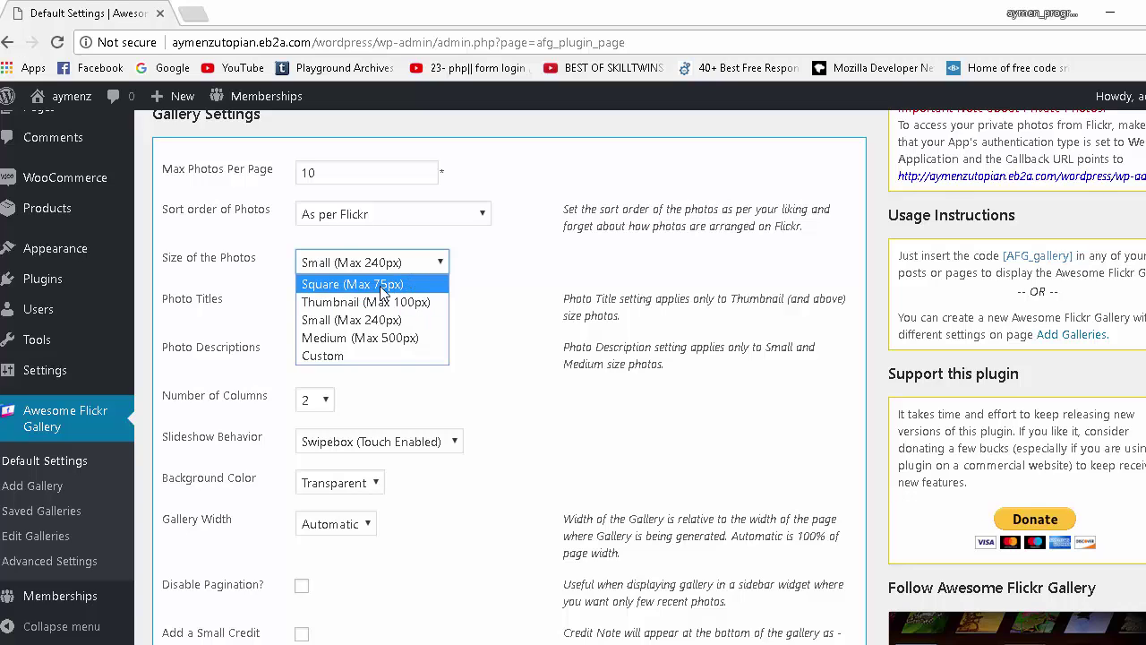
{"action": "left_click", "coordinate": [398, 354]}
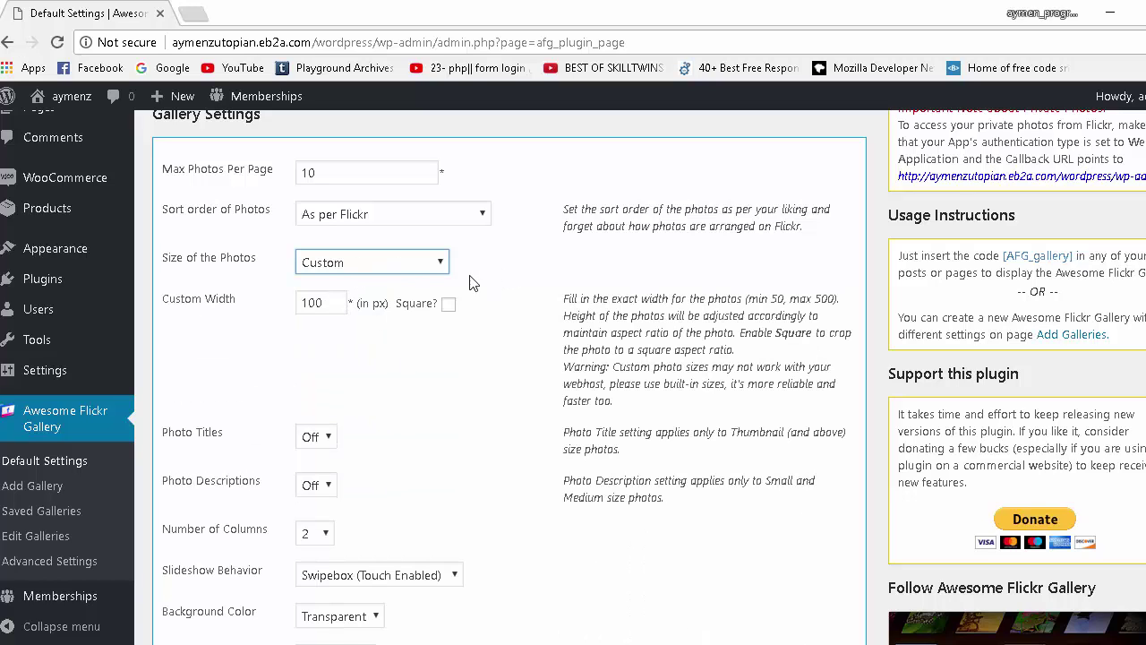
{"action": "double_click", "coordinate": [313, 302]}
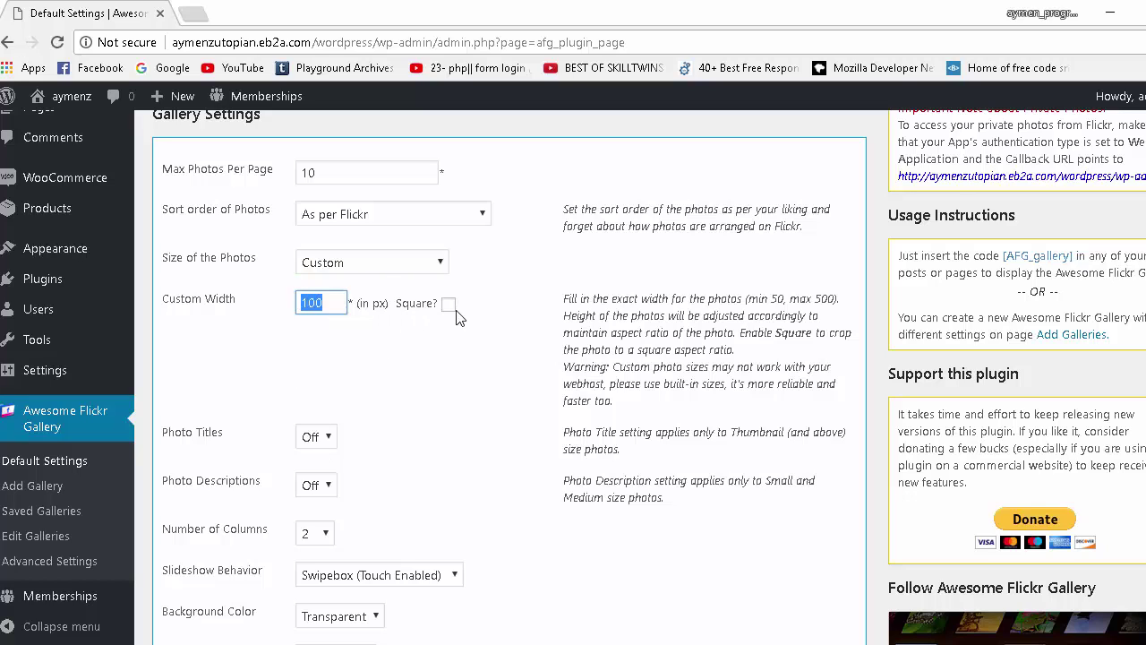
Set the size of the photos to Square (Max 75px).
{"action": "left_click", "coordinate": [388, 265]}
{"action": "left_click", "coordinate": [337, 284]}
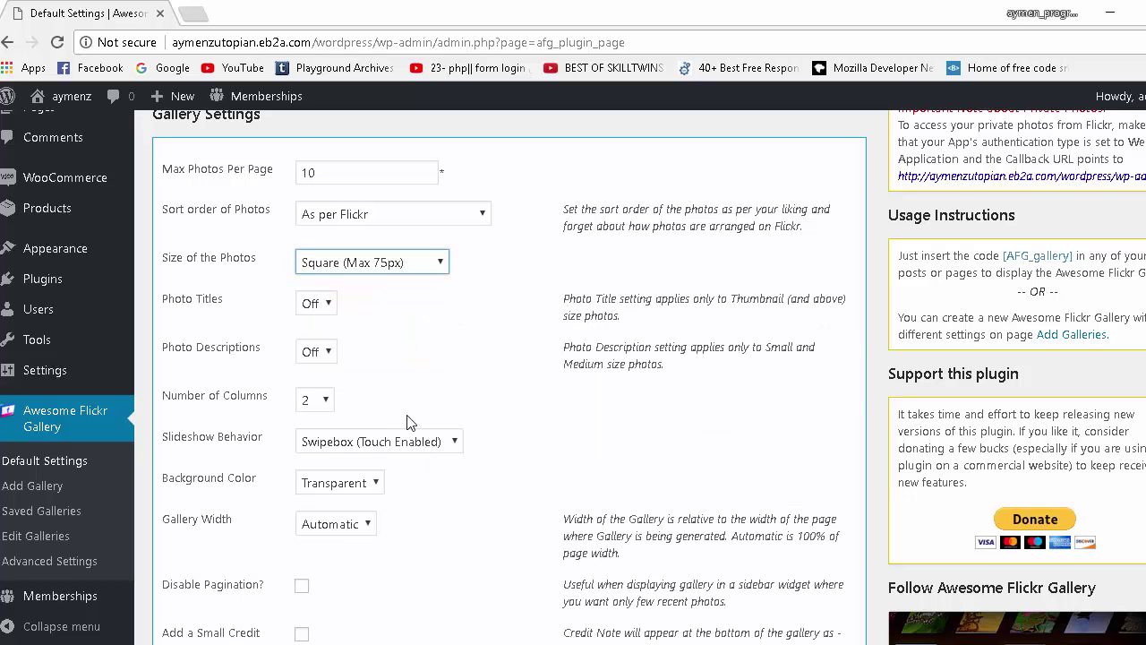
Review the on and off options for Photo Titles and Photo Descriptions, leaving both settings as they are.
{"action": "left_click_drag", "start_coordinate": [231, 307], "coordinate": [169, 302]}
{"action": "left_click", "coordinate": [313, 304]}
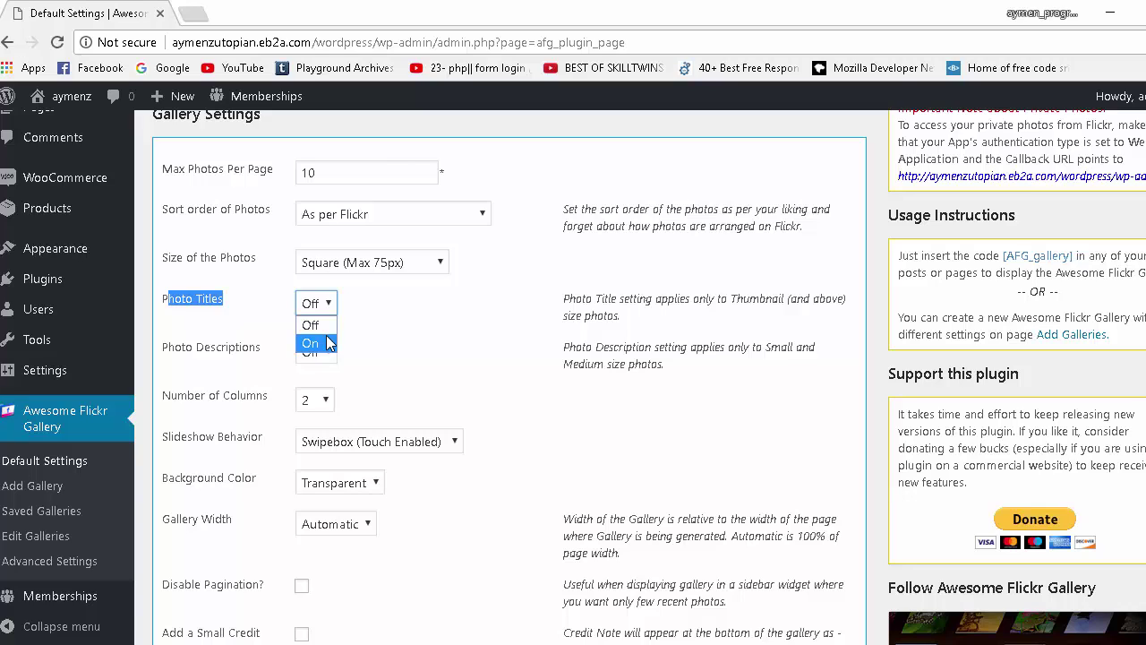
{"action": "left_click", "coordinate": [367, 371]}
{"action": "left_click", "coordinate": [304, 352]}
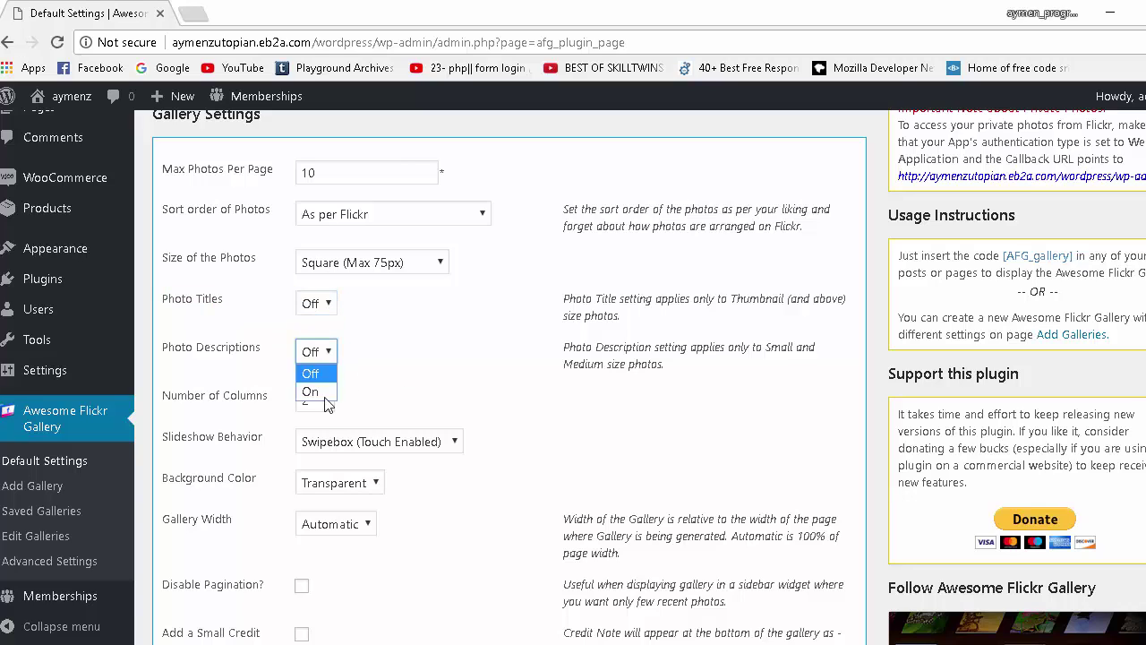
{"action": "left_click", "coordinate": [421, 301]}
{"action": "left_click", "coordinate": [421, 306]}
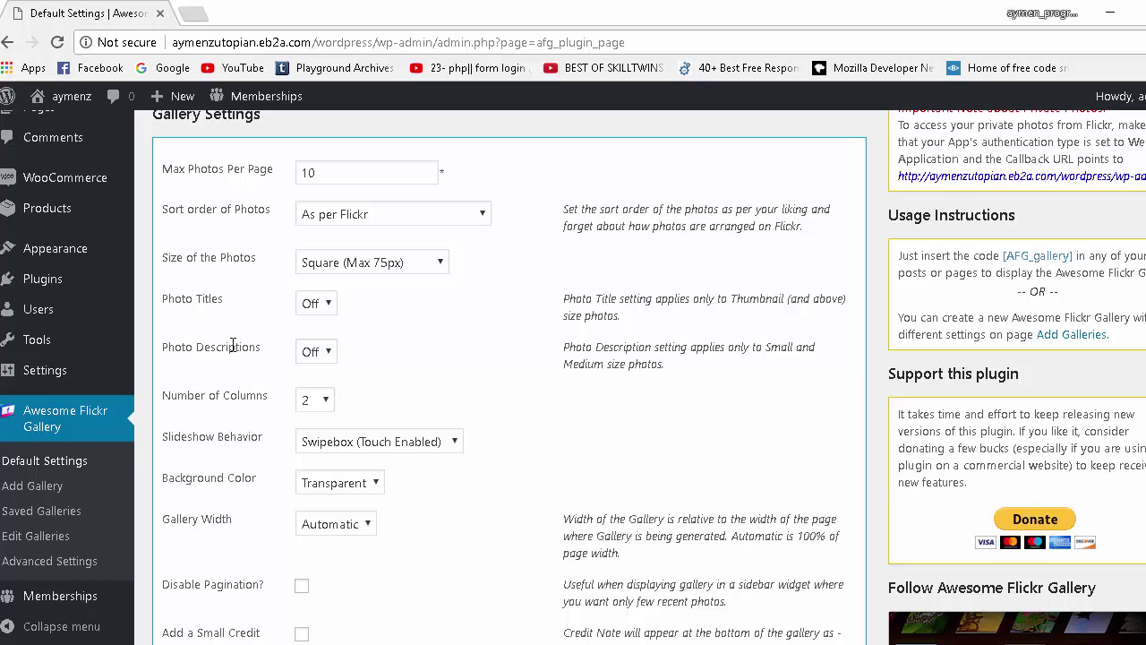
{"action": "left_click_drag", "start_coordinate": [231, 345], "coordinate": [194, 346]}
Review the choices for the gallery's number of columns without selecting a different one.
{"action": "scroll", "coordinate": [438, 356], "scroll_direction": "down", "scroll_amount": 2}
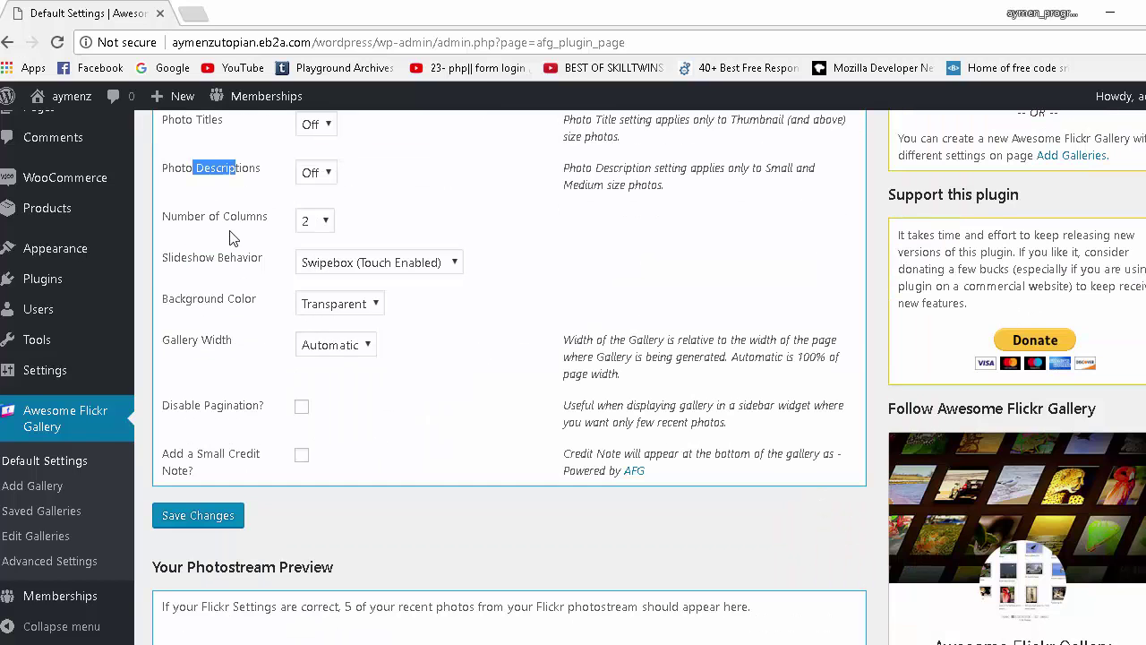
{"action": "left_click", "coordinate": [323, 223]}
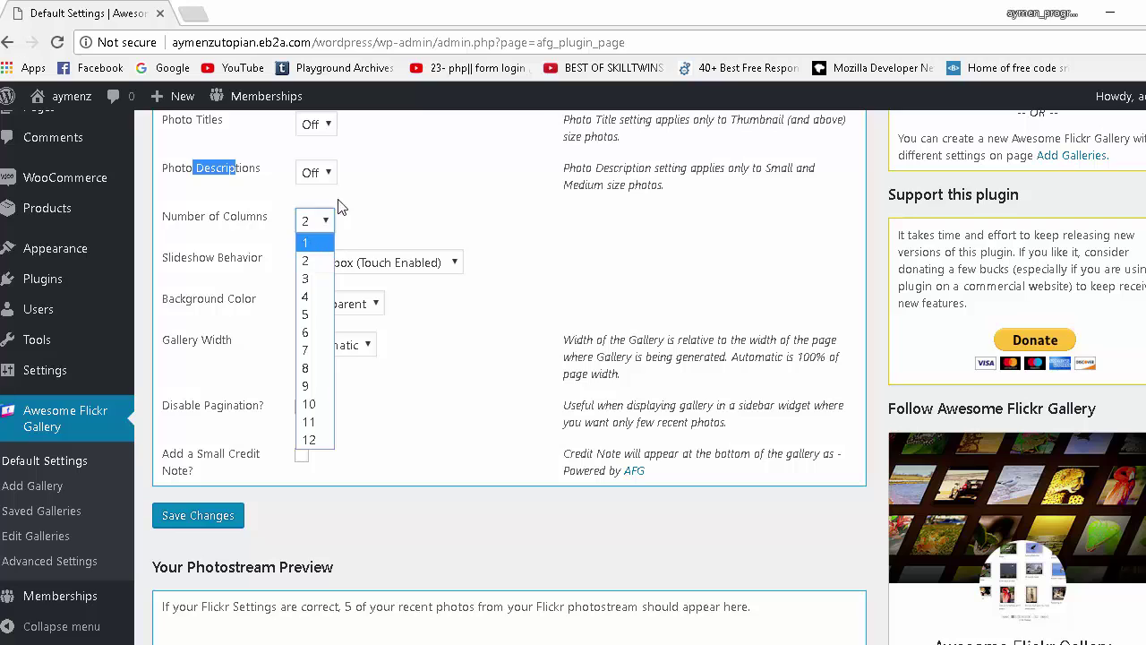
{"action": "left_click", "coordinate": [340, 206]}
{"action": "left_click", "coordinate": [319, 221]}
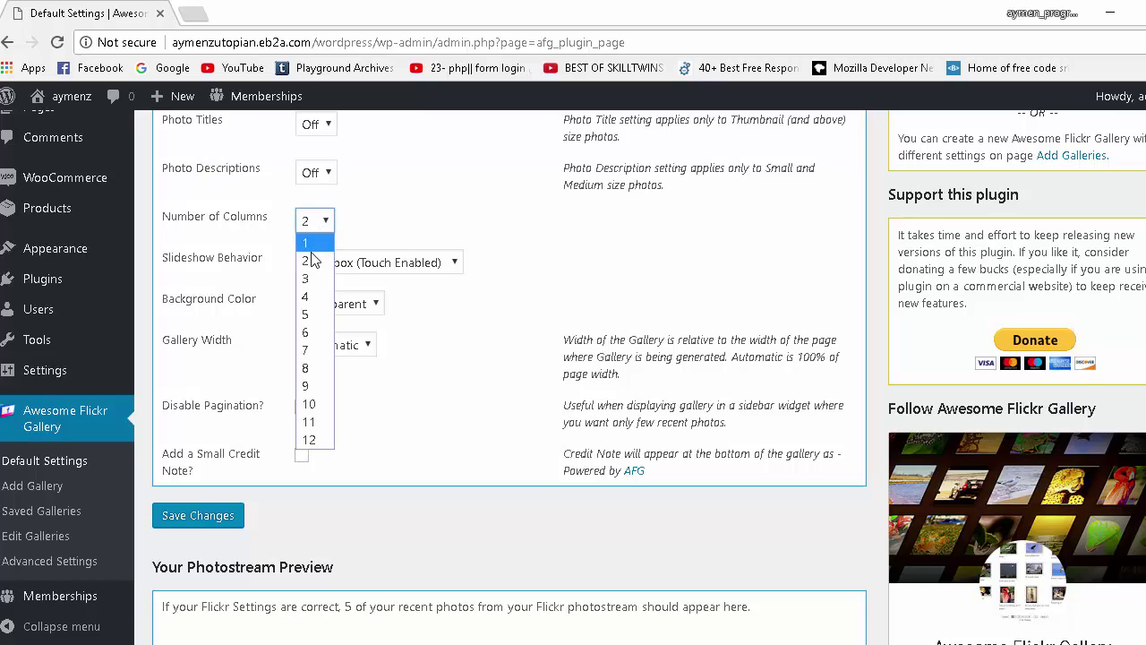
{"action": "left_click", "coordinate": [367, 225]}
{"action": "left_click", "coordinate": [323, 223]}
{"action": "left_click", "coordinate": [416, 164]}
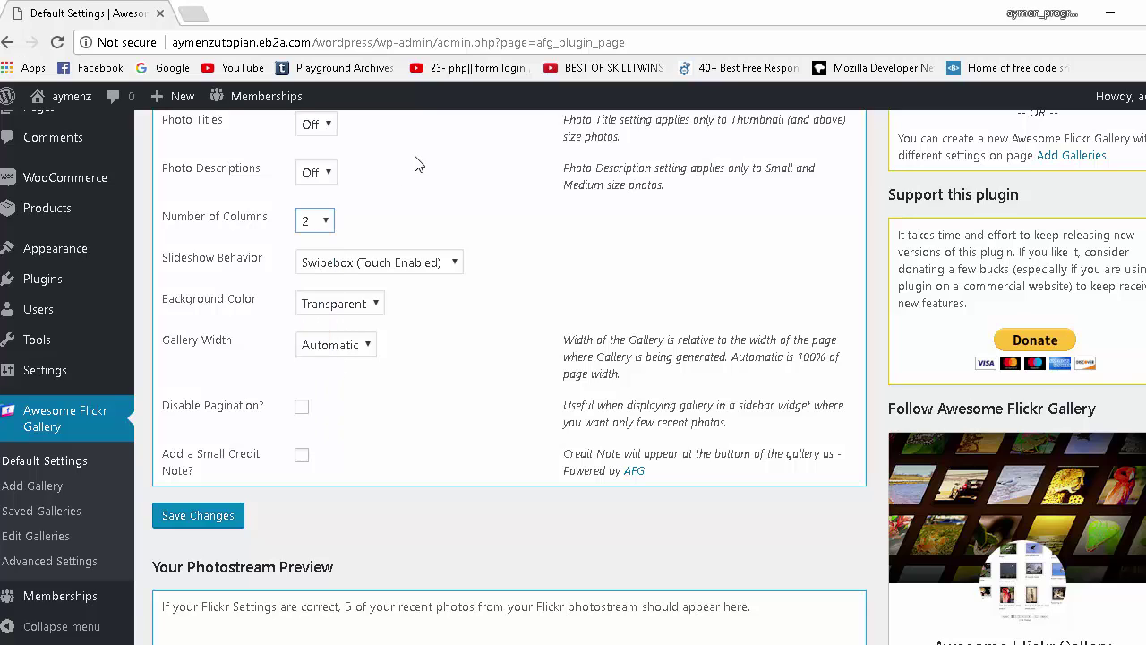
{"action": "left_click", "coordinate": [415, 163]}
Look through the slideshow behavior choices and the background color choices, reselecting Transparent as the background color.
{"action": "left_click", "coordinate": [400, 259]}
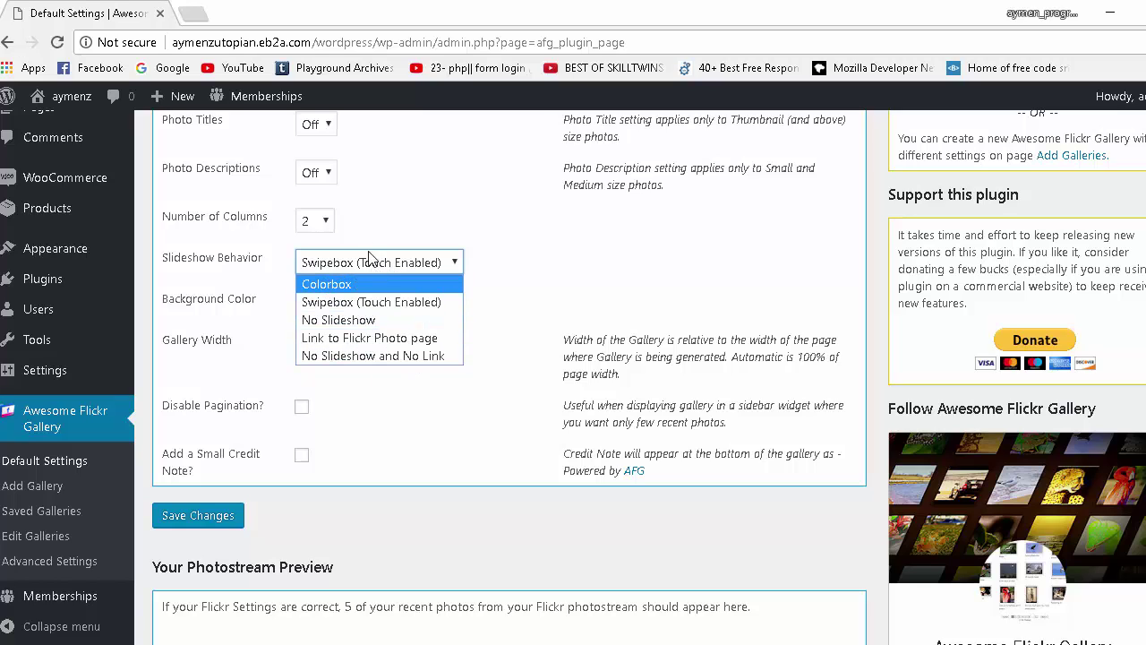
{"action": "left_click", "coordinate": [437, 250]}
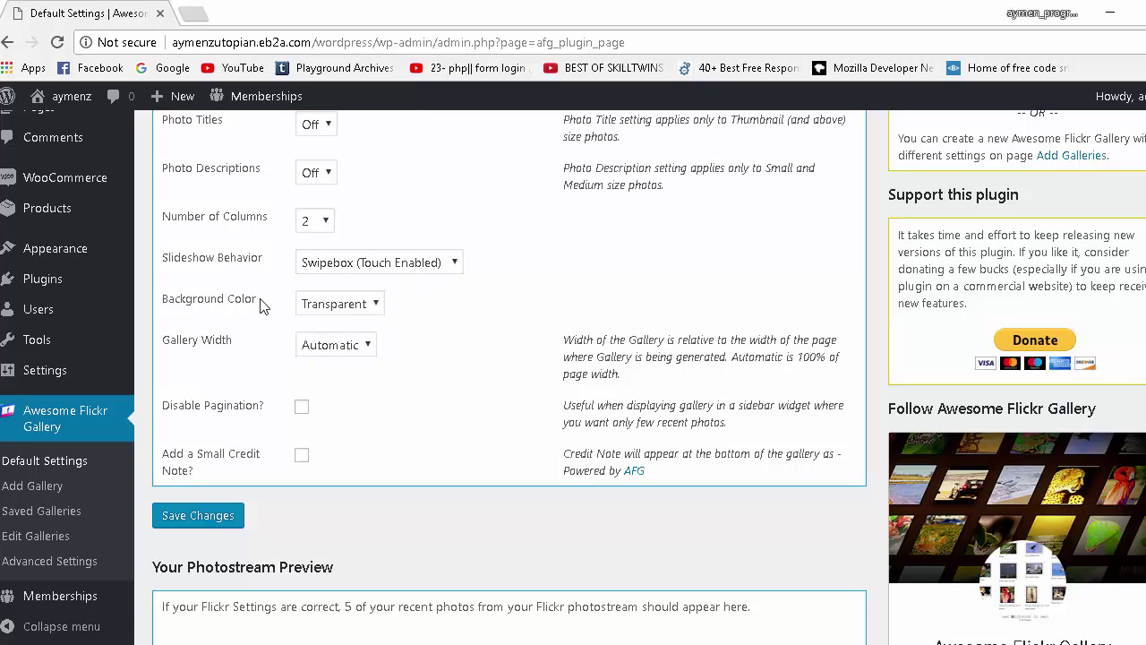
{"action": "left_click_drag", "start_coordinate": [264, 306], "coordinate": [171, 305]}
{"action": "left_click", "coordinate": [360, 311]}
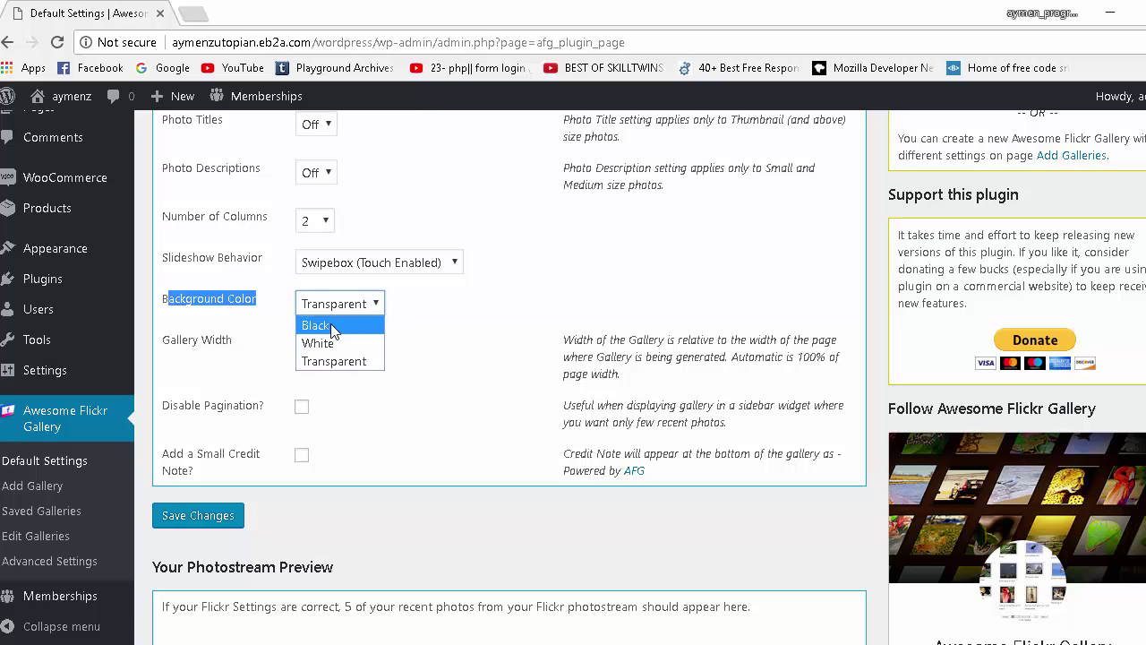
{"action": "left_click", "coordinate": [333, 361]}
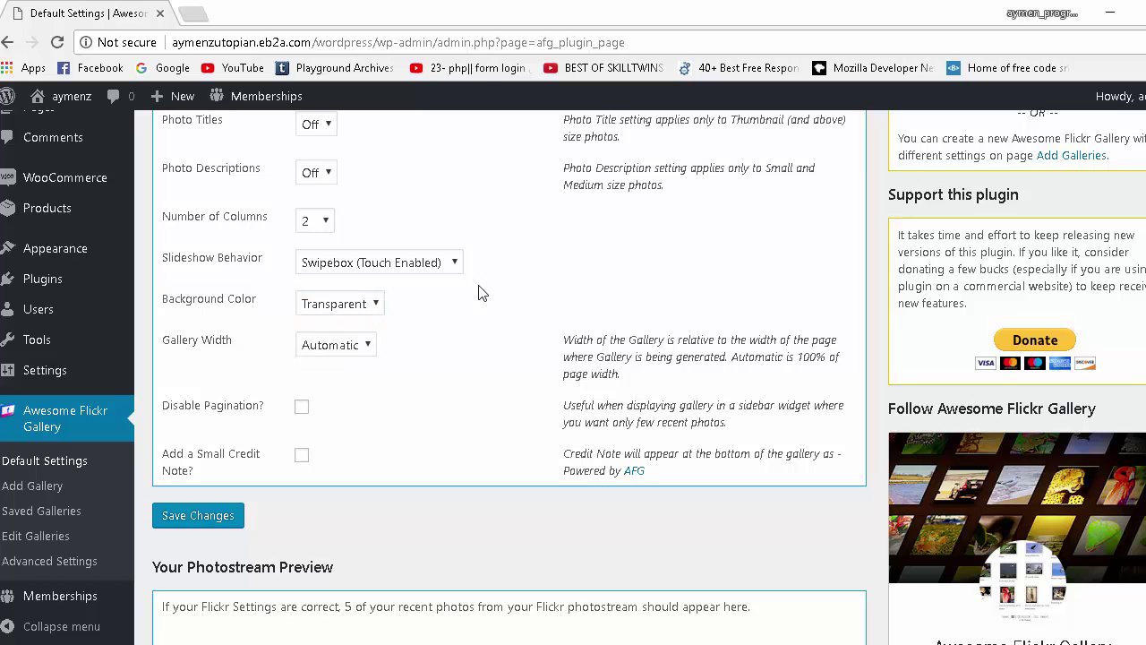
Review the percentage choices for the gallery width and close the list without picking one.
{"action": "left_click", "coordinate": [328, 352]}
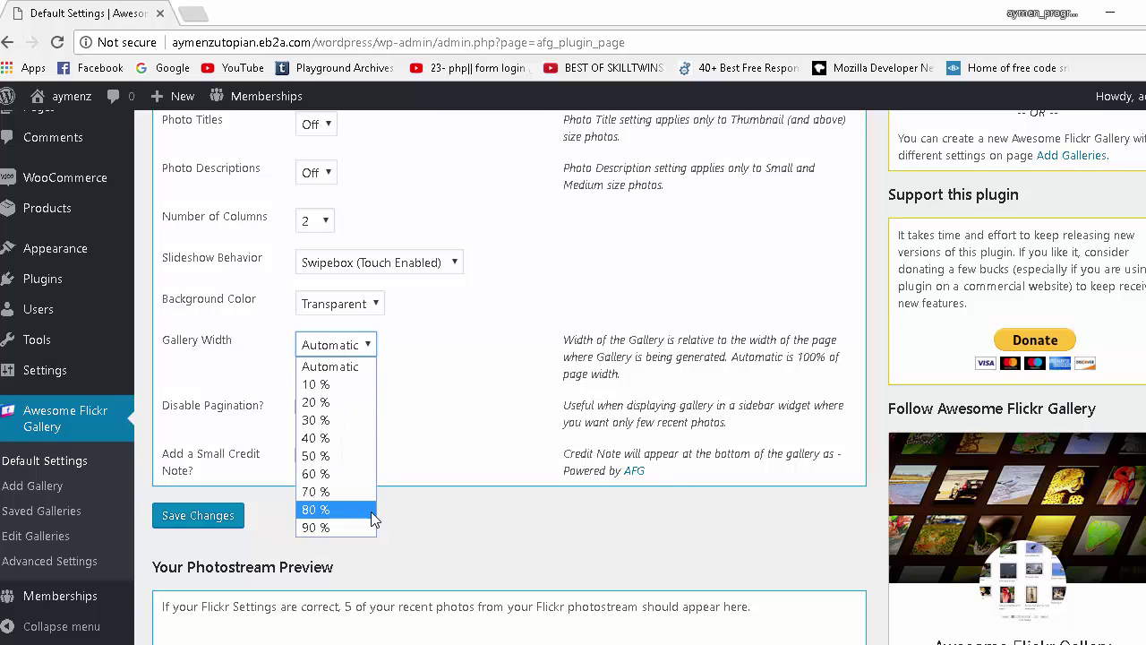
{"action": "left_click", "coordinate": [441, 367]}
Try switching Disable Pagination on and back off, and look at the option to add a small credit note.
{"action": "left_click_drag", "start_coordinate": [265, 404], "coordinate": [164, 417]}
{"action": "left_click", "coordinate": [164, 417]}
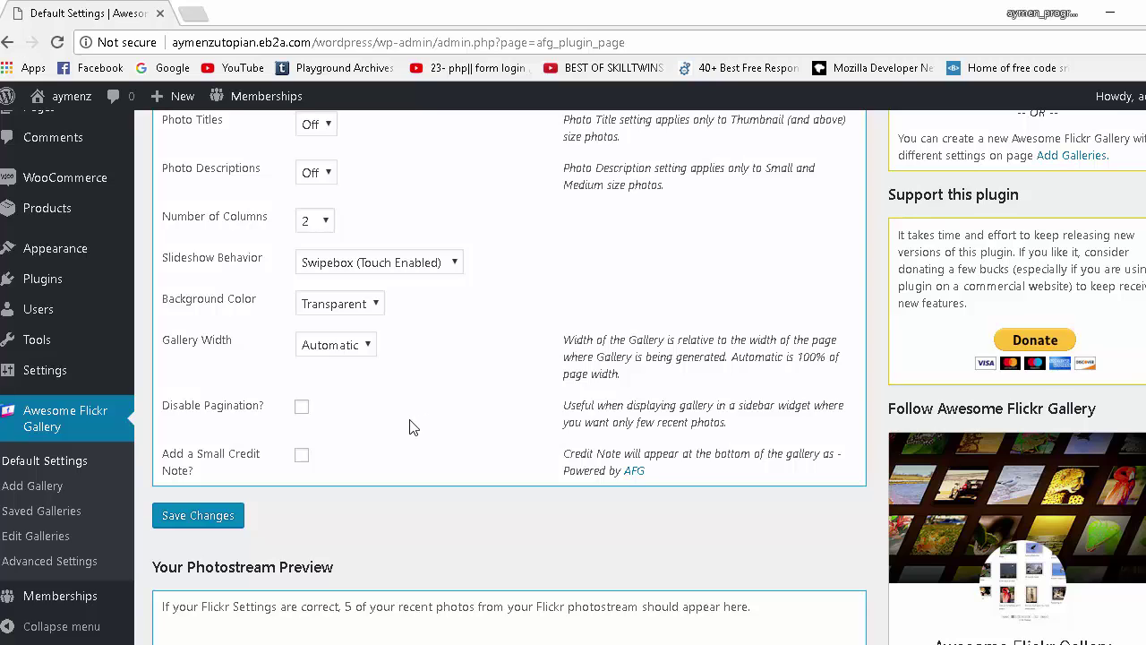
{"action": "left_click", "coordinate": [304, 408]}
{"action": "left_click", "coordinate": [302, 406]}
{"action": "left_click", "coordinate": [301, 407]}
{"action": "left_click", "coordinate": [303, 405]}
{"action": "left_click_drag", "start_coordinate": [224, 473], "coordinate": [164, 453]}
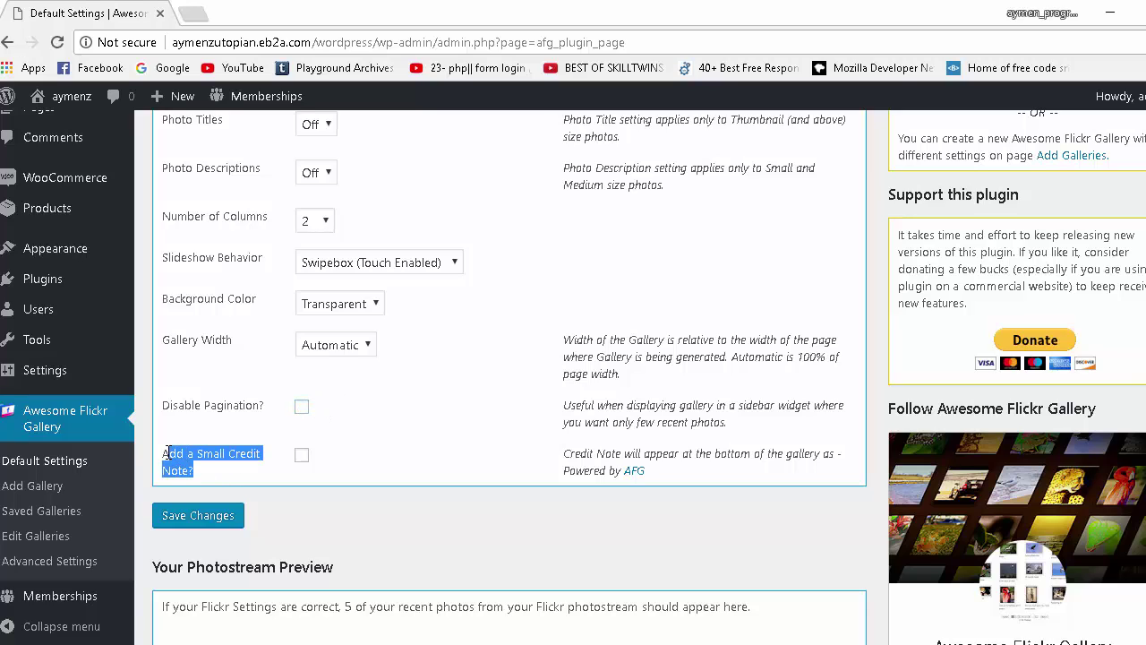
{"action": "left_click", "coordinate": [205, 481]}
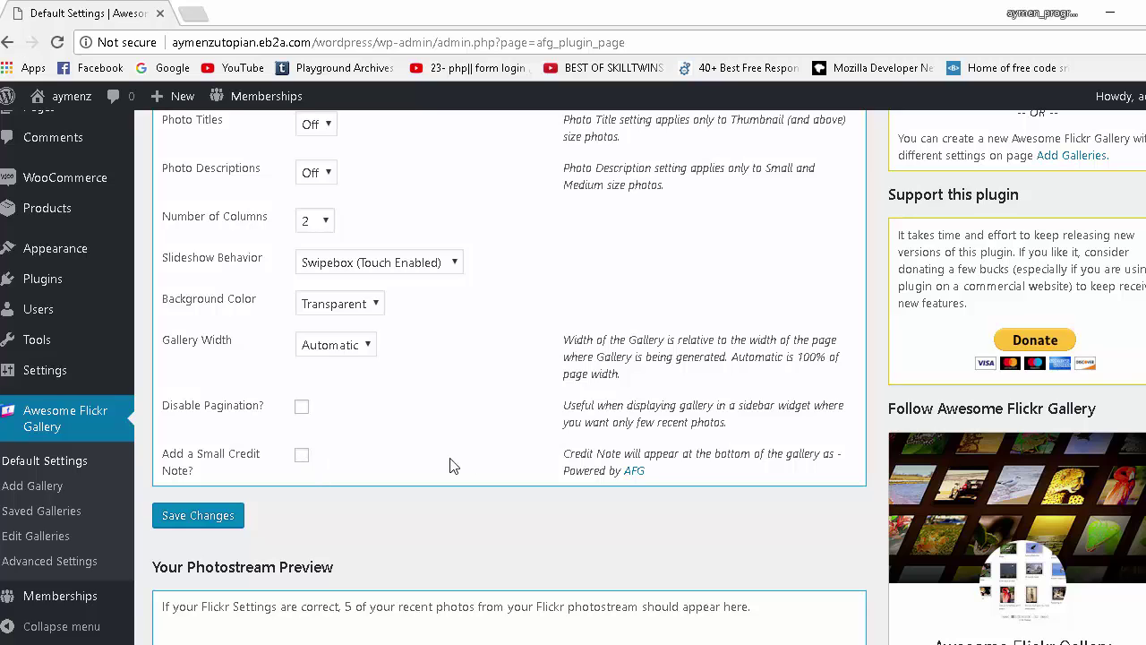
Save the plugin's default settings and look over the gallery settings down to the photostream preview.
{"action": "left_click", "coordinate": [196, 529]}
{"action": "scroll", "coordinate": [305, 456], "scroll_direction": "down", "scroll_amount": 2}
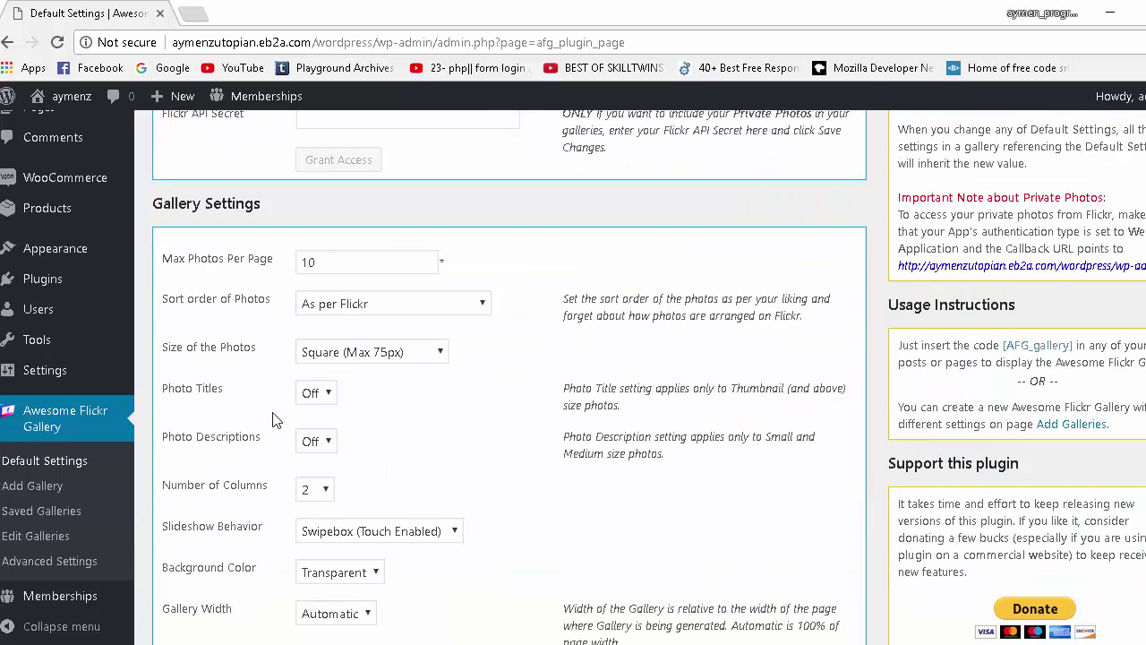
{"action": "scroll", "coordinate": [273, 421], "scroll_direction": "down", "scroll_amount": 4}
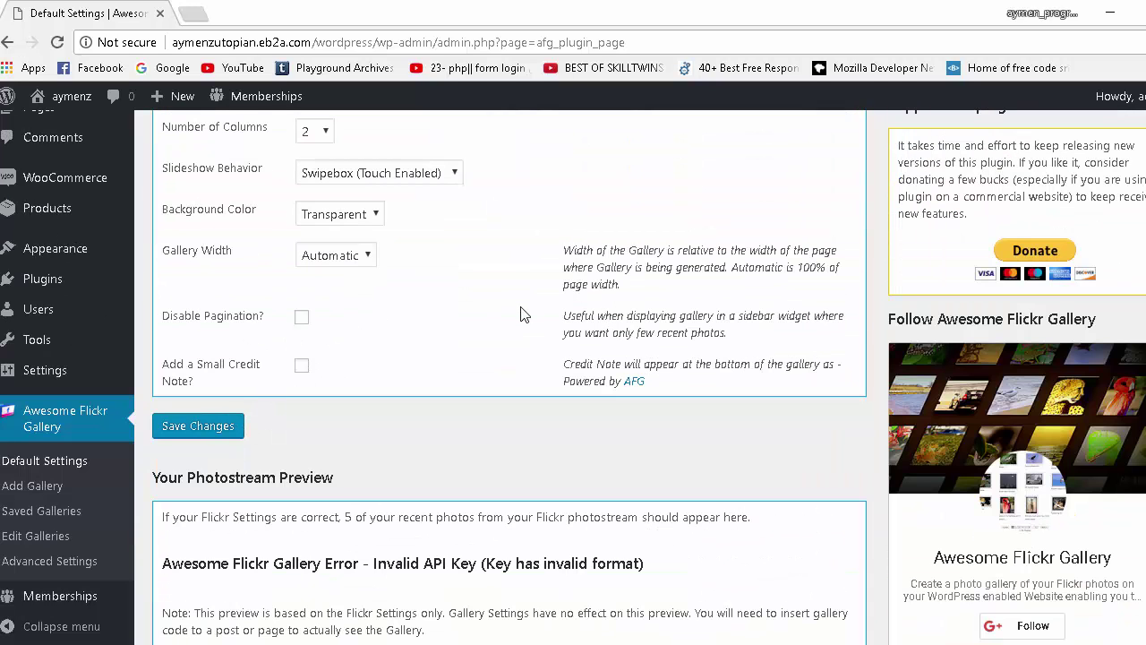